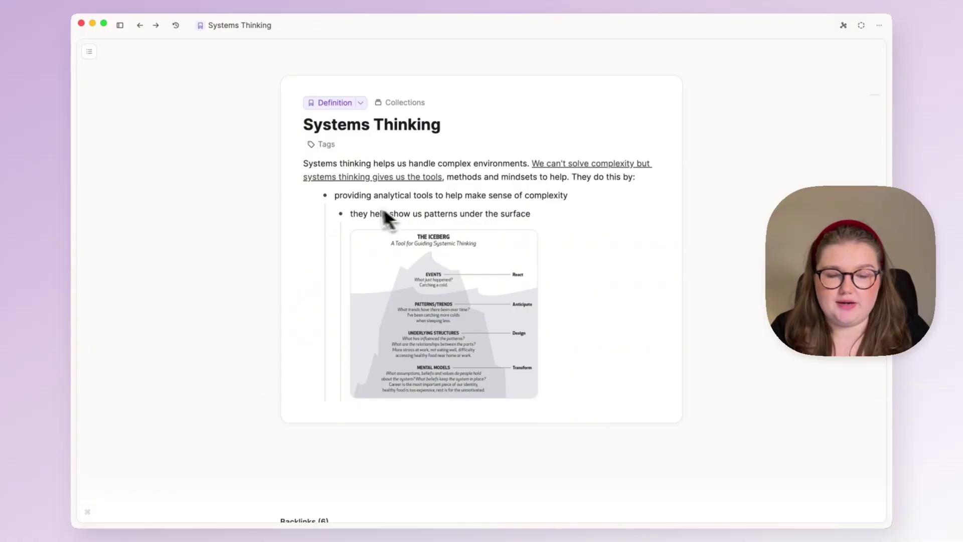
# Select the note's opening sentence on systems thinking and bring up the AI actions list
pyautogui.click(300, 160)
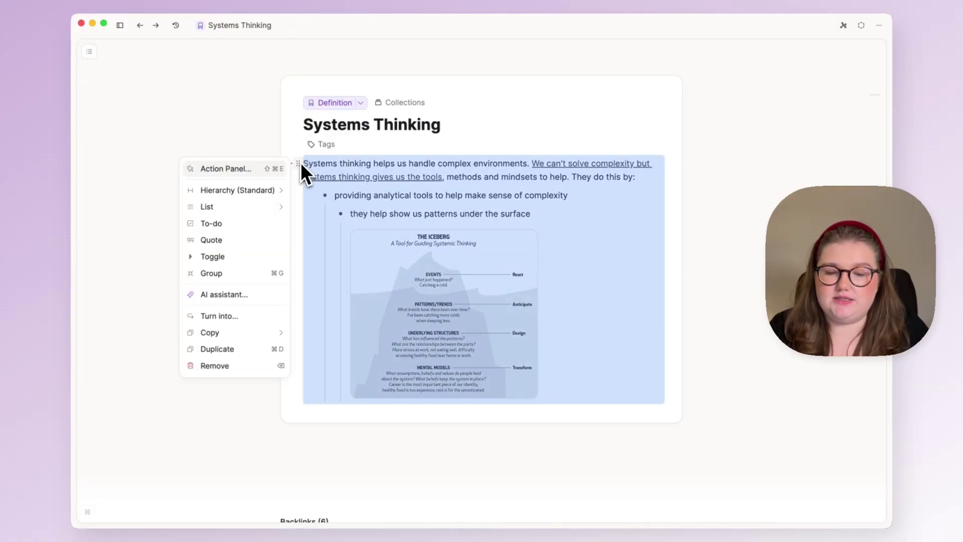
pyautogui.click(493, 164)
pyautogui.moveTo(438, 166); pyautogui.dragTo(442, 178)
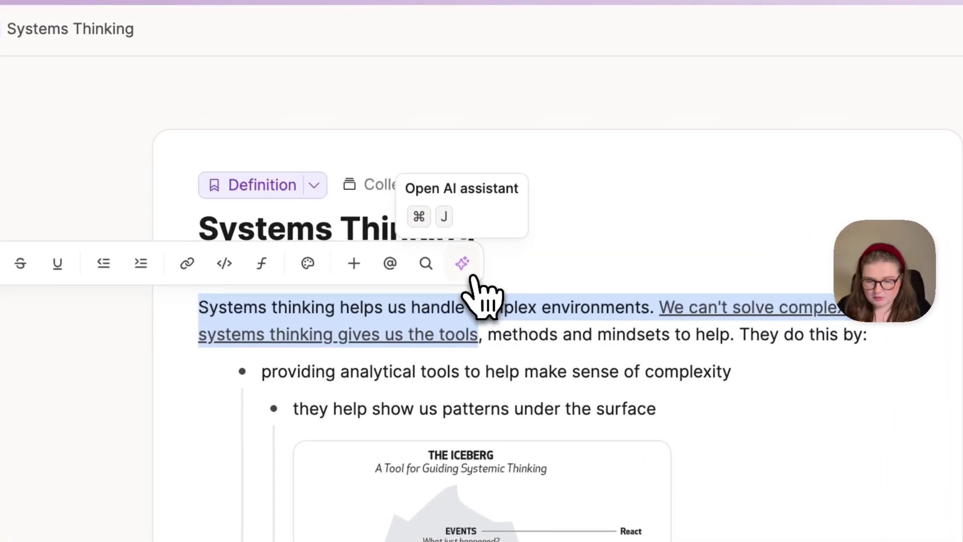
pyautogui.click(469, 271)
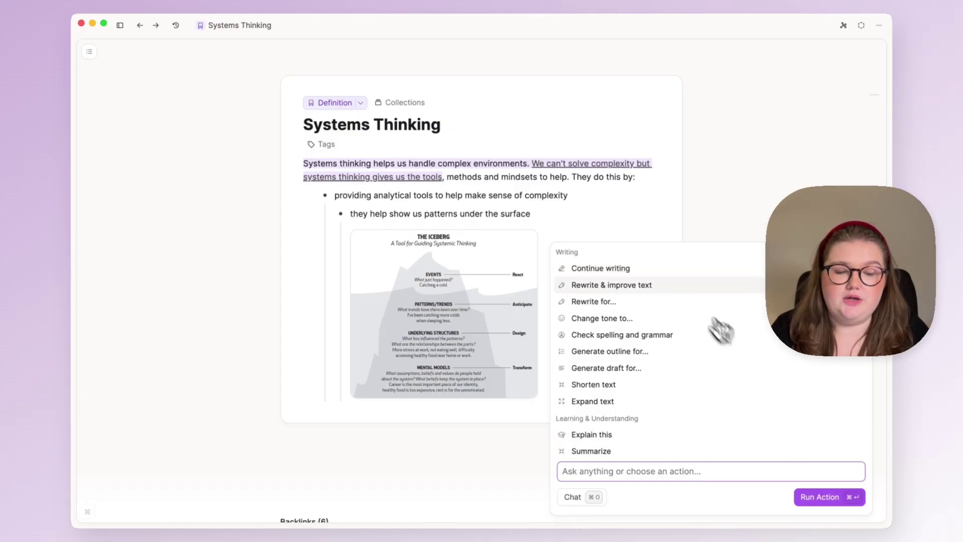
pyautogui.scroll(-5, 634, 394)
pyautogui.scroll(-10, 633, 394)
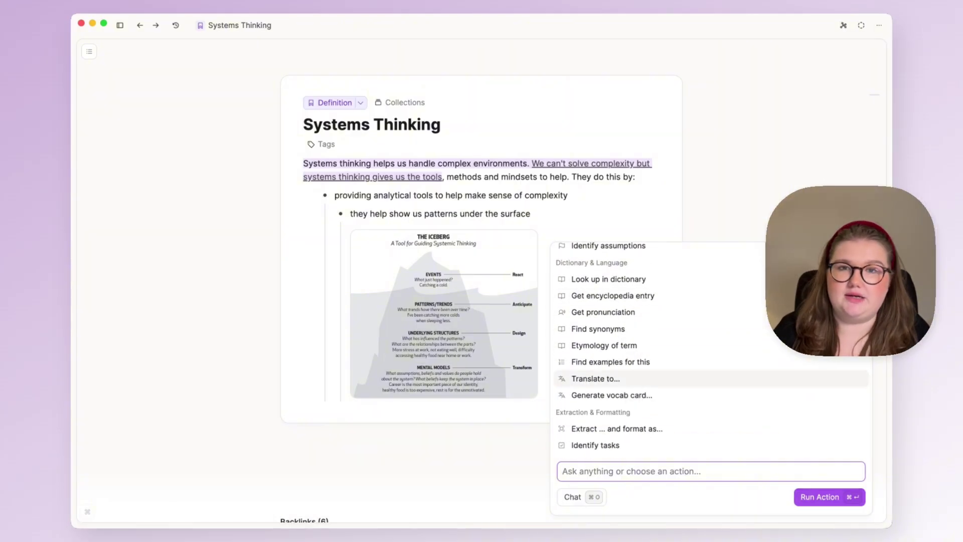
pyautogui.scroll(2, 633, 381)
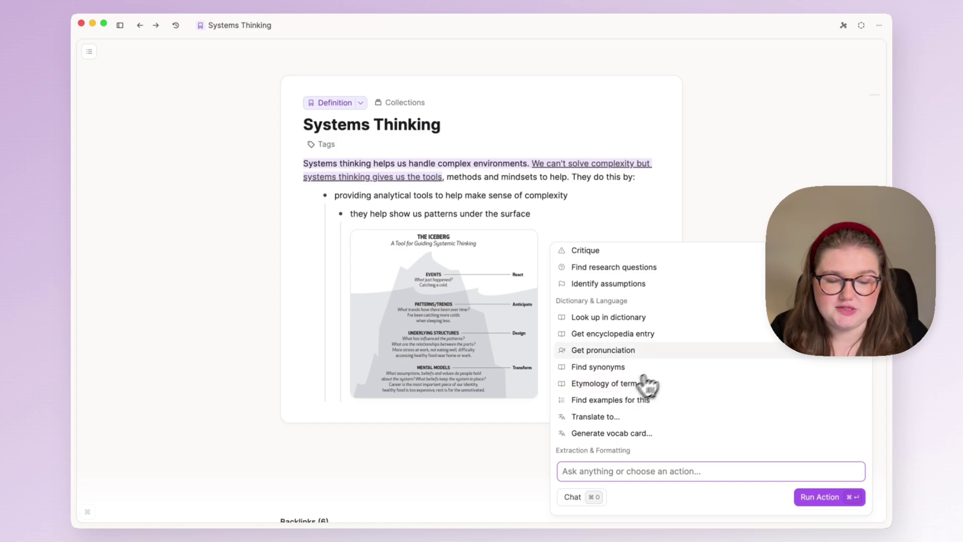
pyautogui.scroll(4, 675, 370)
pyautogui.scroll(3, 645, 370)
# Run Explain this on the selected sentence to get a systems thinking definition
pyautogui.click(622, 346)
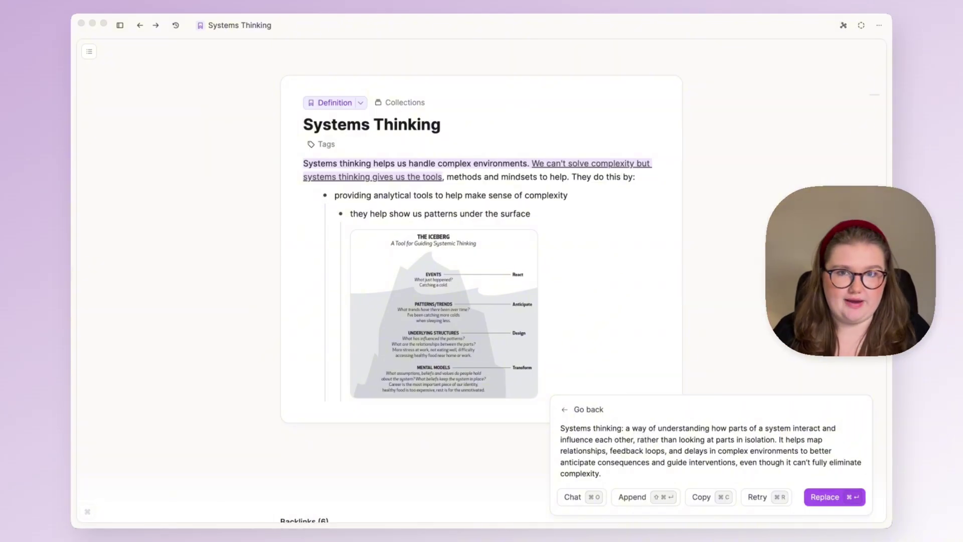
# Continue in a side chat, asking 'it's hard to grasp that we can't eliminate complexity. why is this?'
pyautogui.click(576, 497)
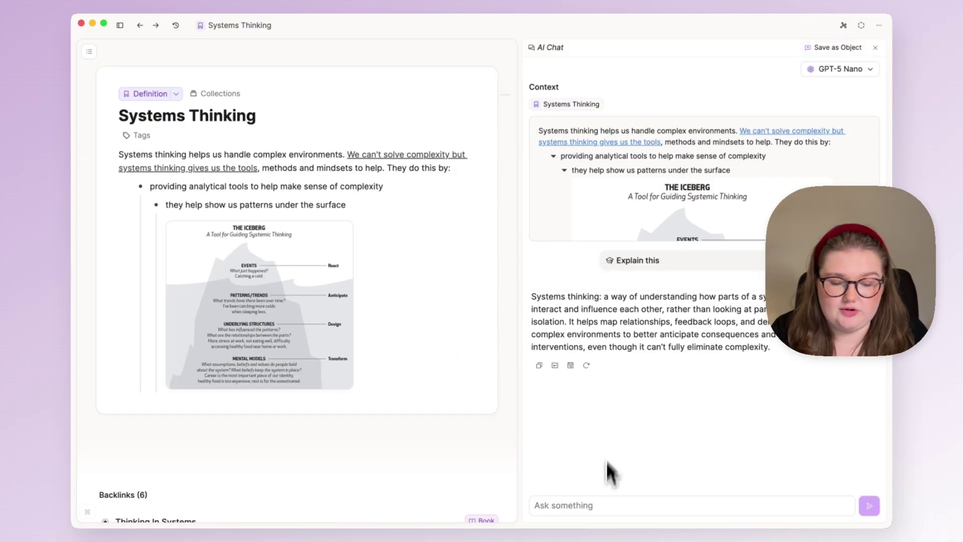
pyautogui.click(603, 503)
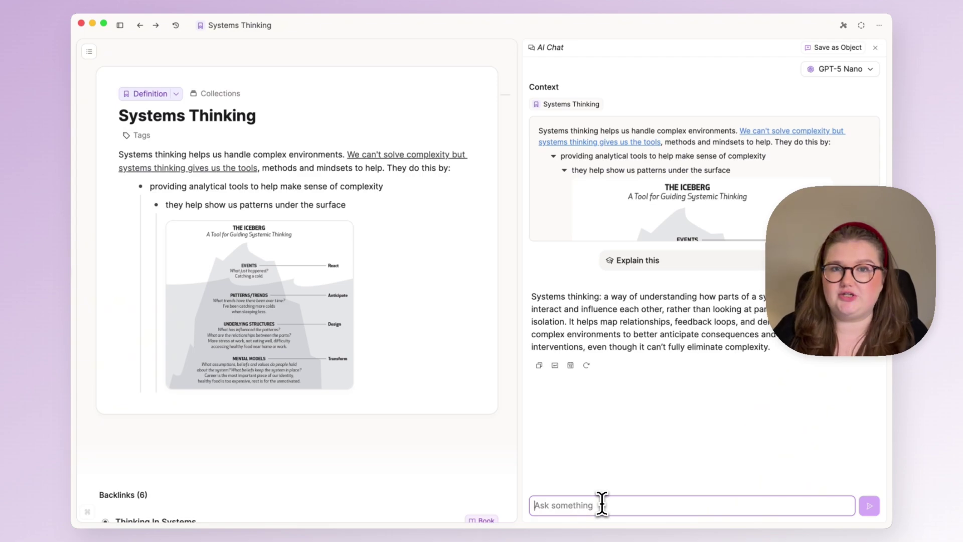
pyautogui.write("it's hard to grasp that we can't eliminate complexity. why is this?")
pyautogui.press('Return')
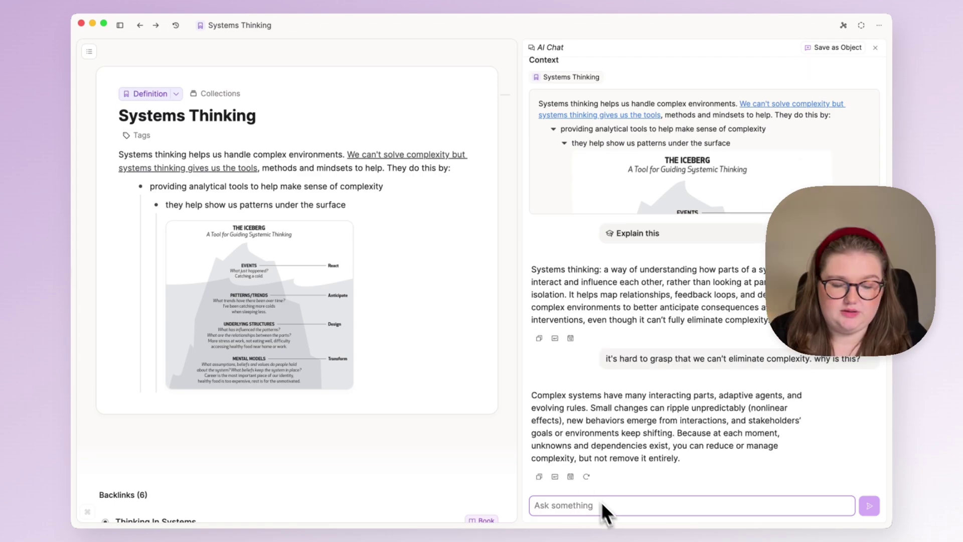
# Append the AI's complexity answer to the end of the Systems Thinking note and check its block options
pyautogui.click(555, 476)
pyautogui.scroll(5, 307, 243)
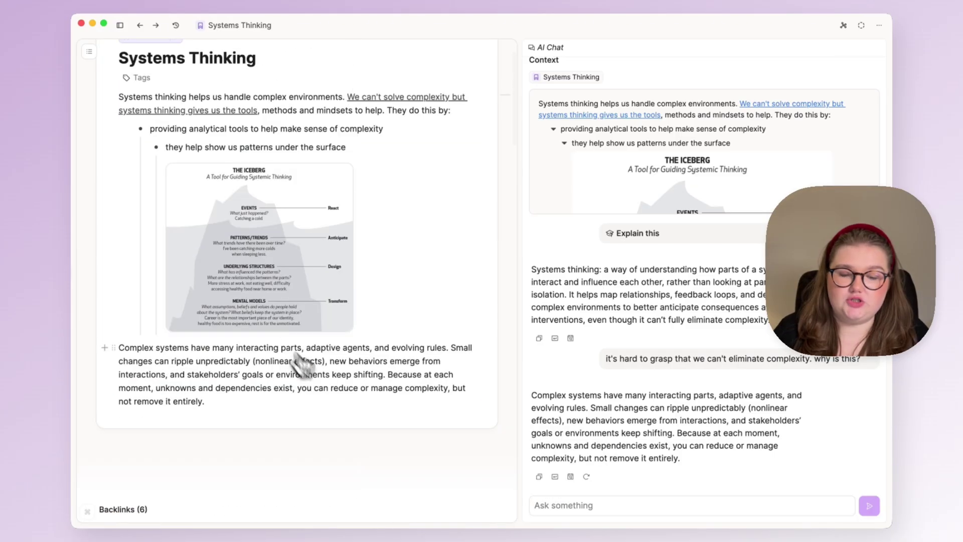
pyautogui.scroll(1, 236, 396)
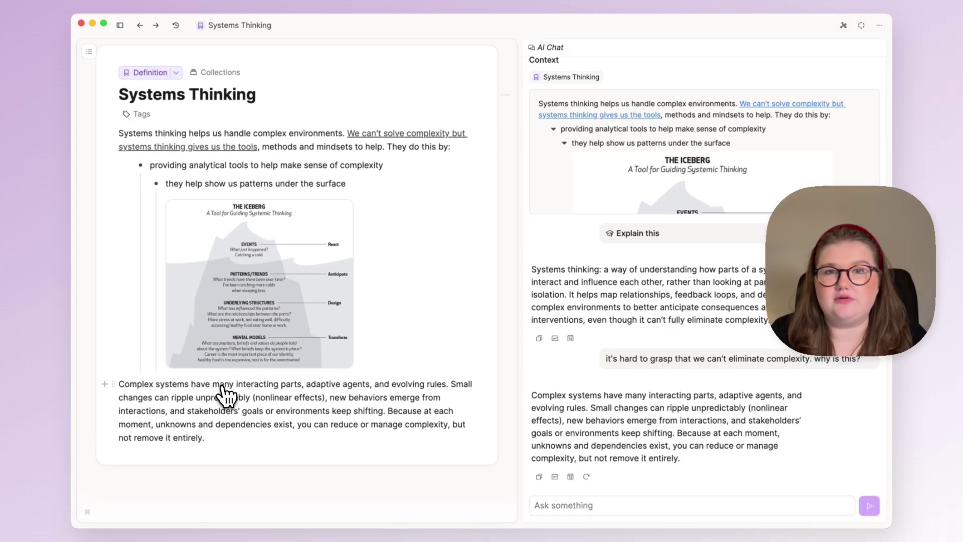
pyautogui.scroll(-1, 224, 395)
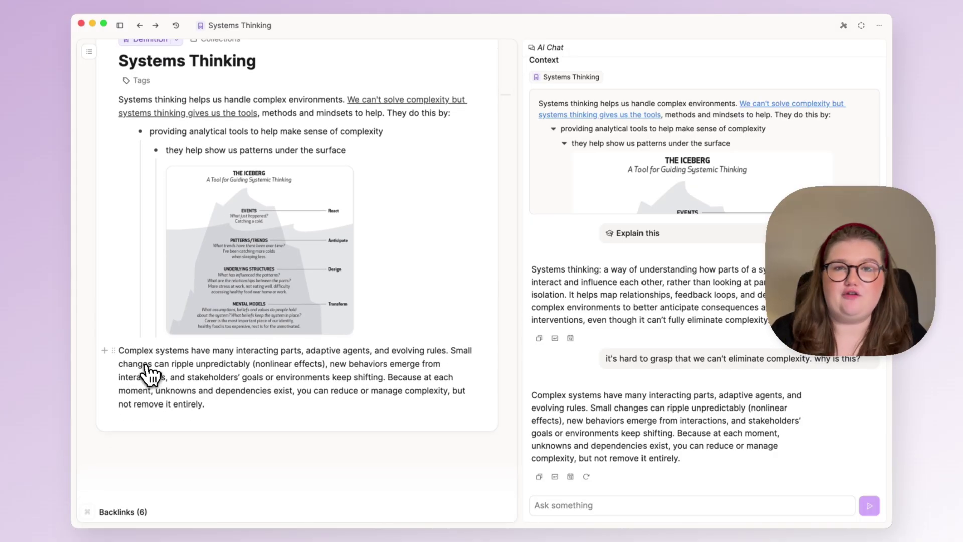
pyautogui.click(112, 351)
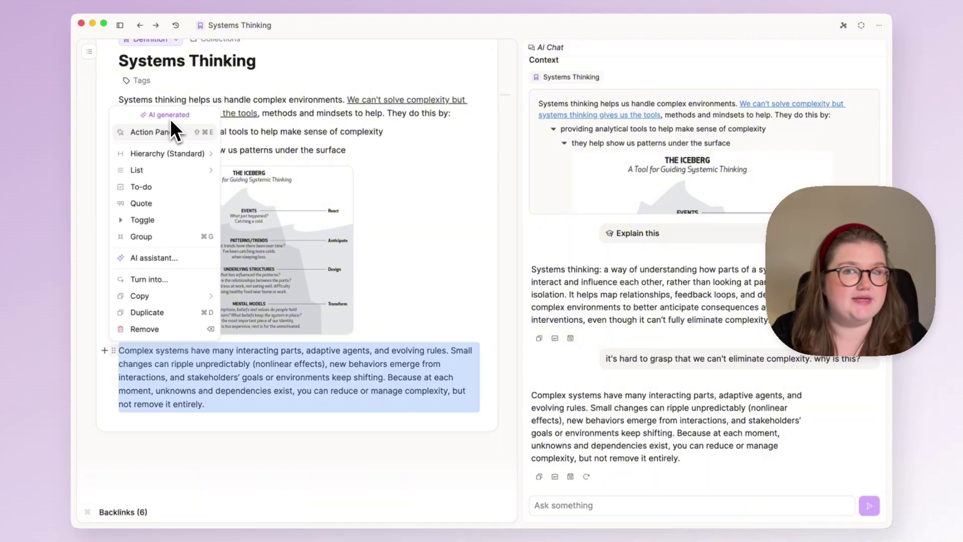
pyautogui.click(353, 401)
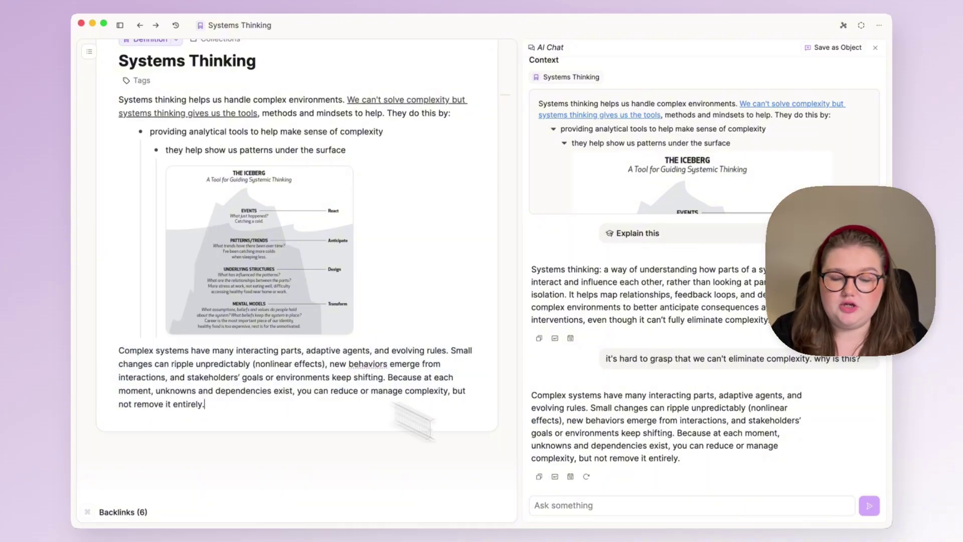
# Rephrase the follow-up with 'explain it to me like I'm 5' and resend it
pyautogui.click(591, 505)
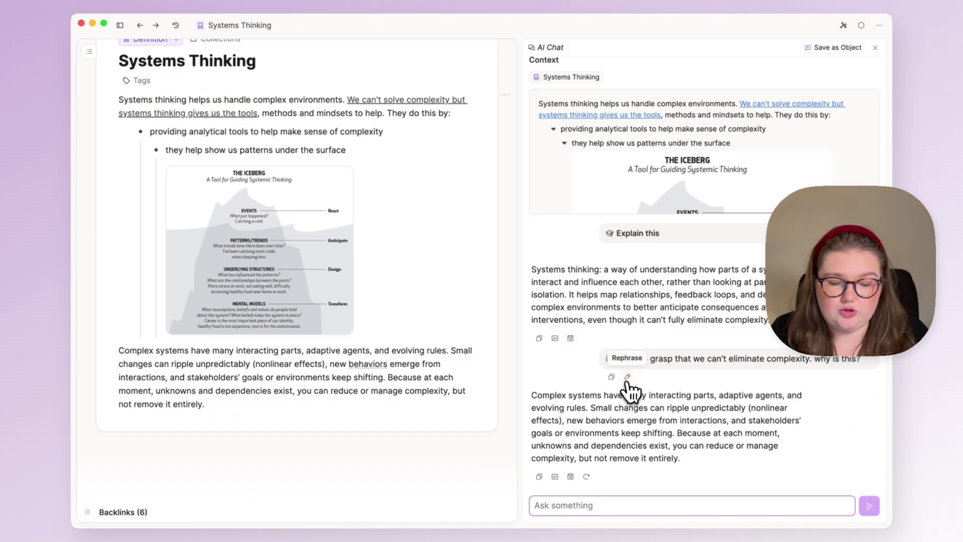
pyautogui.click(627, 376)
pyautogui.write("explain it to me like I'm 5")
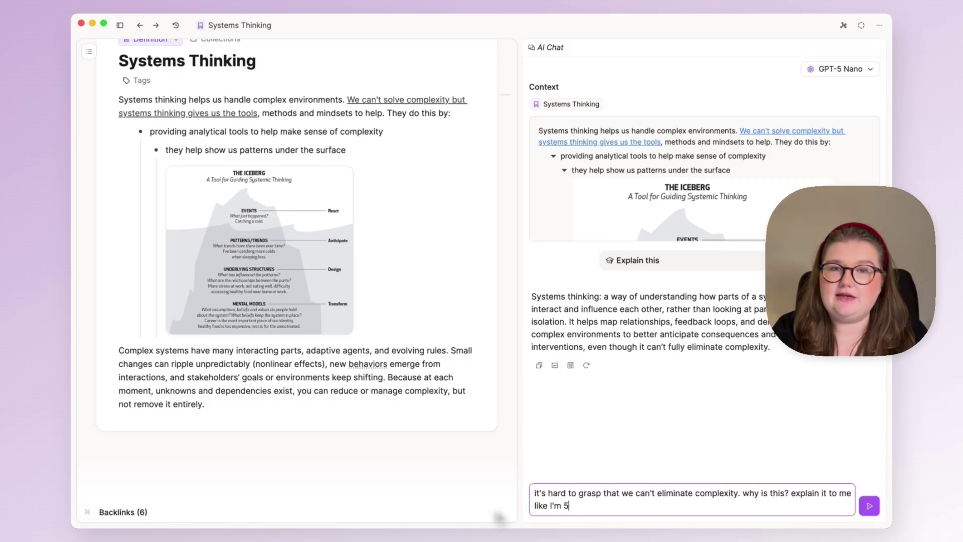
pyautogui.press('Return')
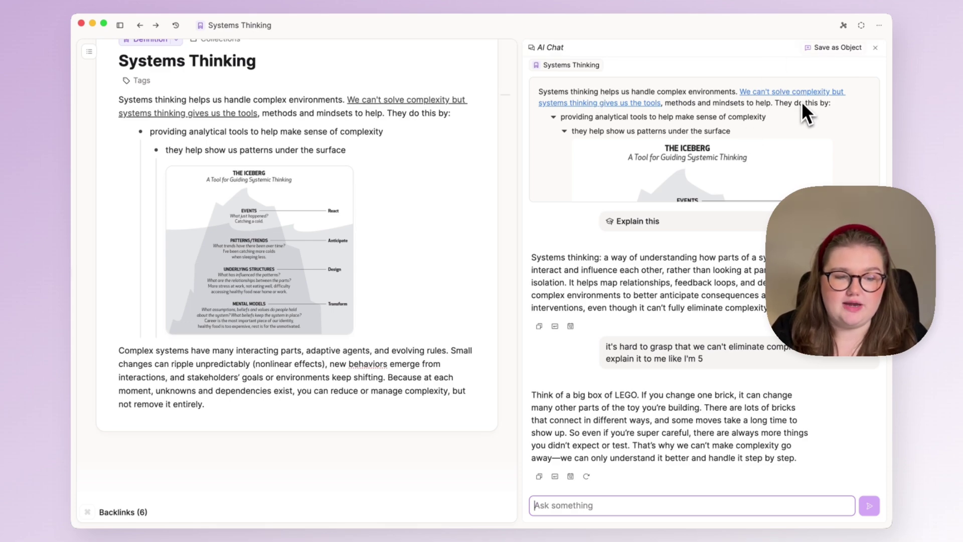
# Save the AI chat as its own object and open it as a full page
pyautogui.click(837, 50)
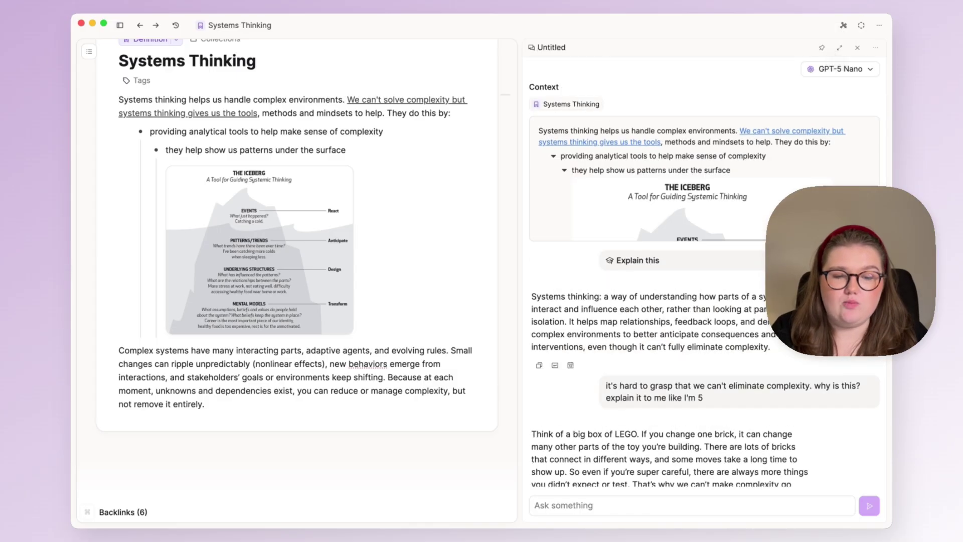
pyautogui.click(839, 47)
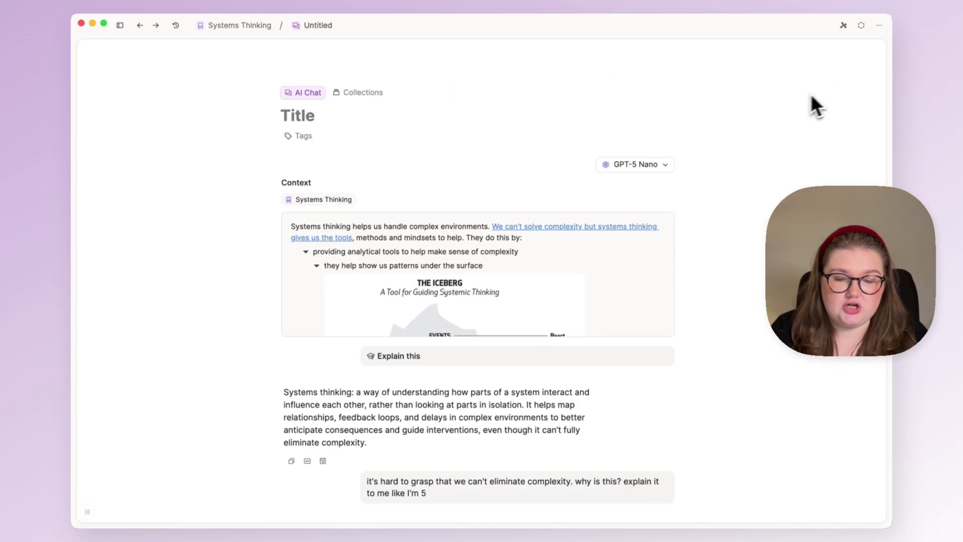
pyautogui.scroll(-3, 478, 145)
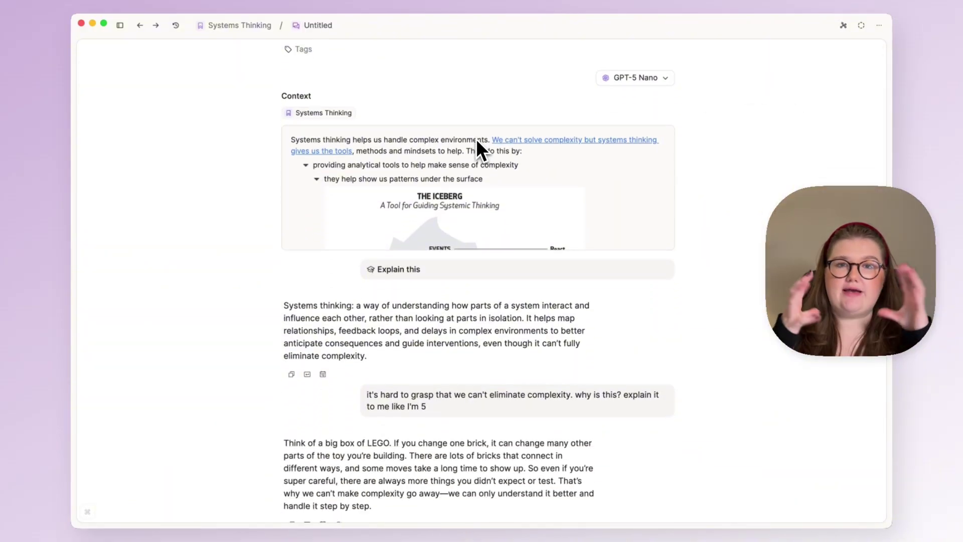
pyautogui.scroll(3, 426, 125)
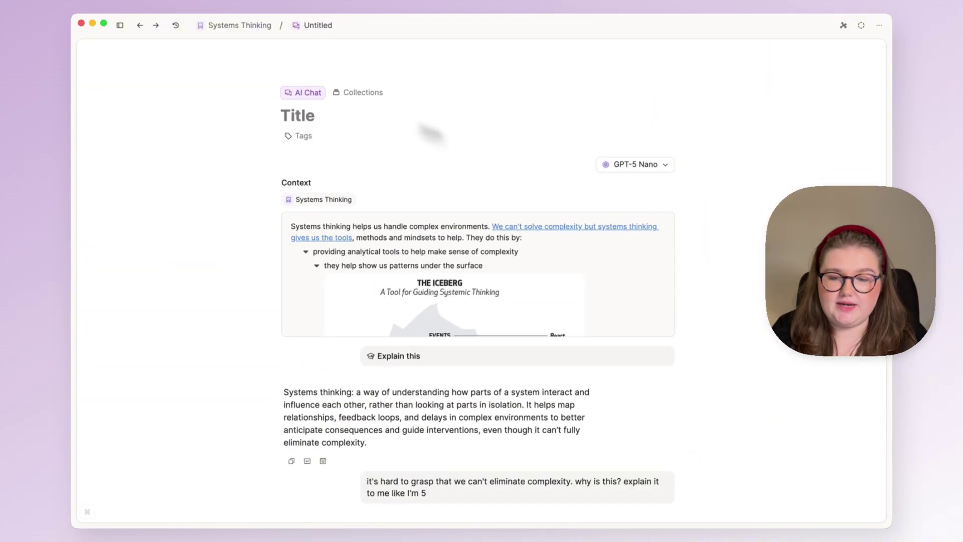
# Autofill the title 'Systems thinking & complexity' and tag the chat with Systems
pyautogui.click(309, 105)
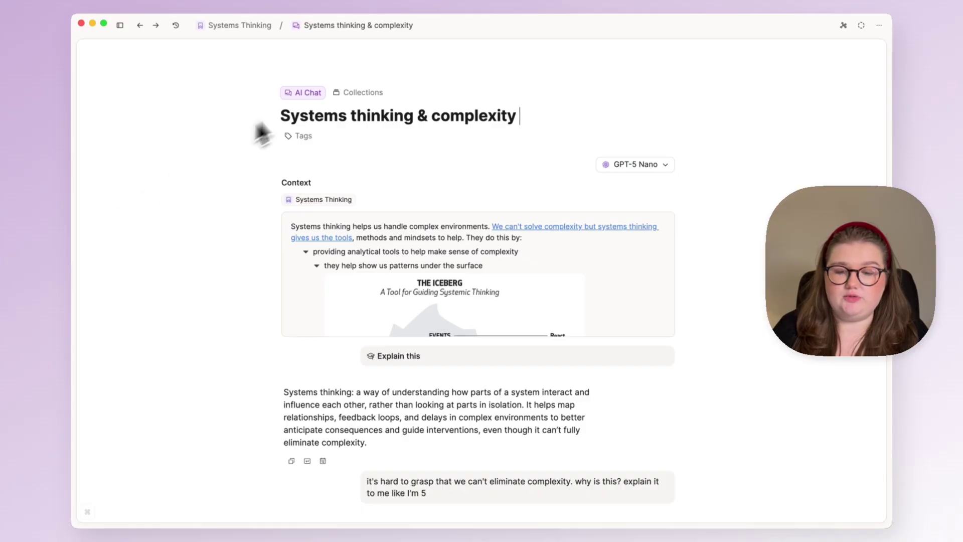
pyautogui.click(301, 136)
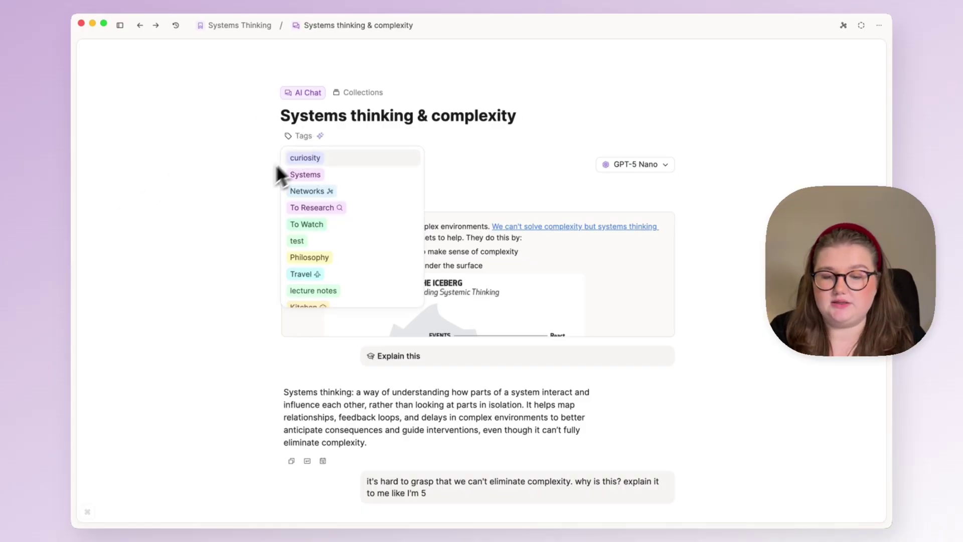
pyautogui.click(346, 175)
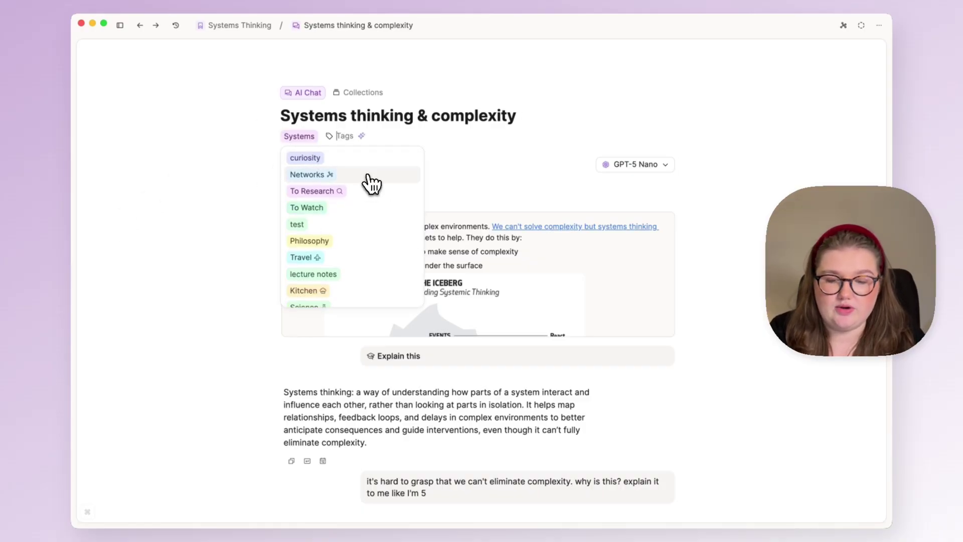
pyautogui.click(244, 198)
pyautogui.scroll(-8, 537, 200)
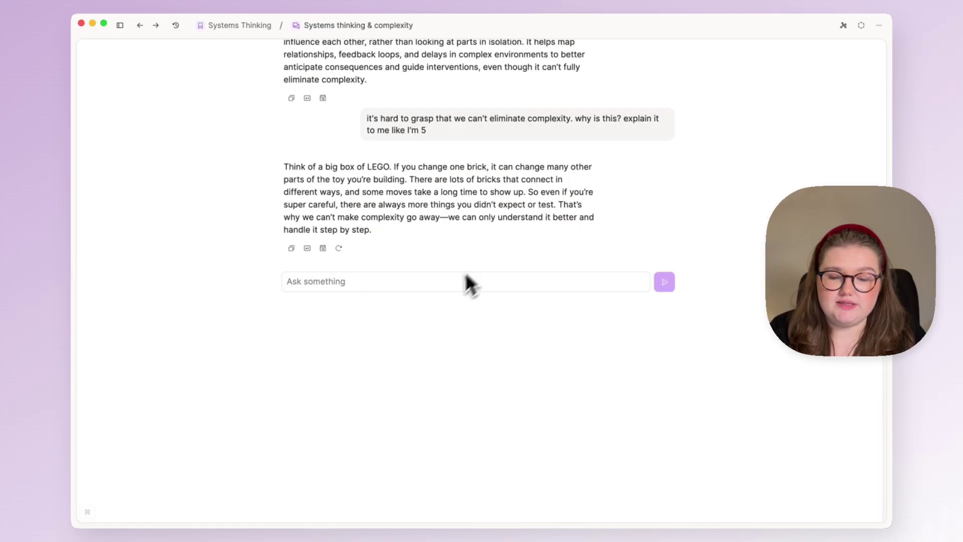
pyautogui.click(449, 284)
pyautogui.scroll(3, 448, 289)
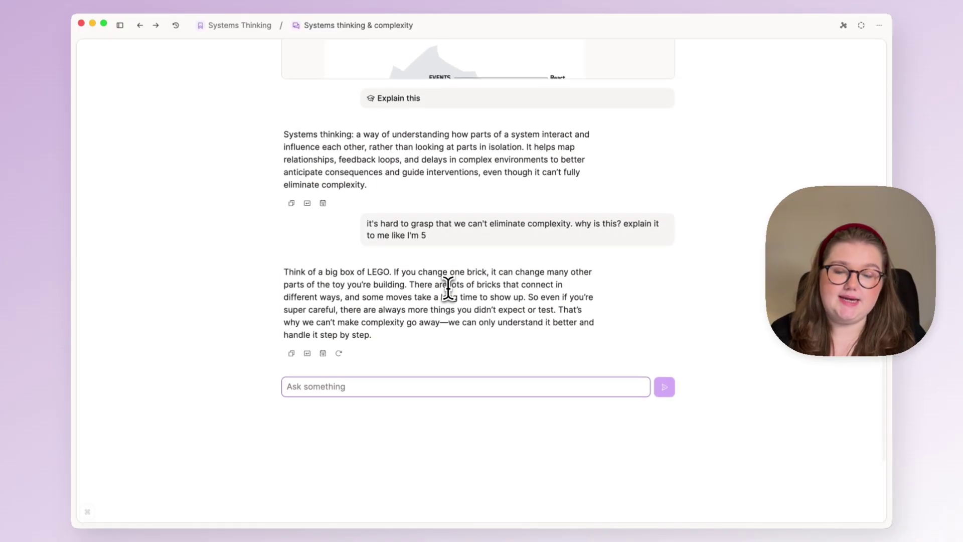
pyautogui.press('Escape')
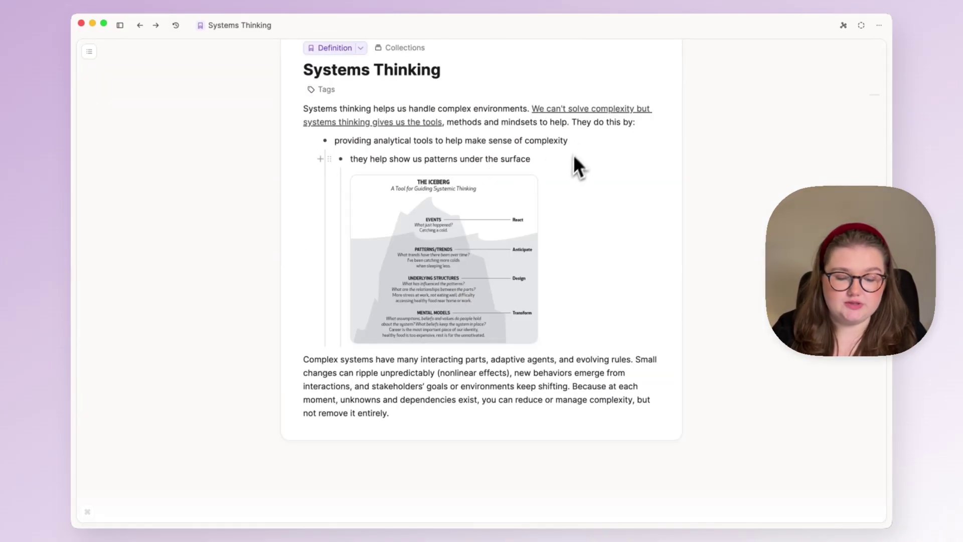
pyautogui.press('super+j')
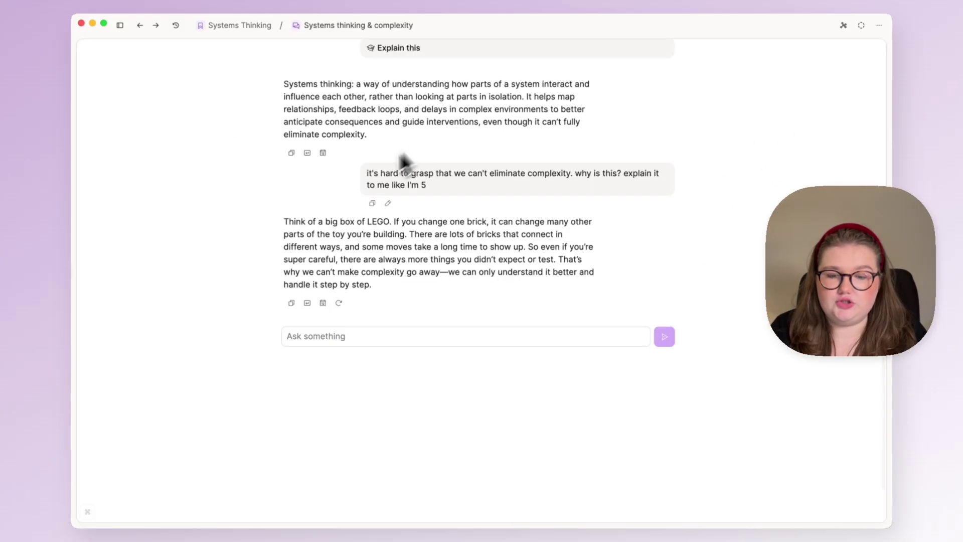
pyautogui.scroll(6, 604, 218)
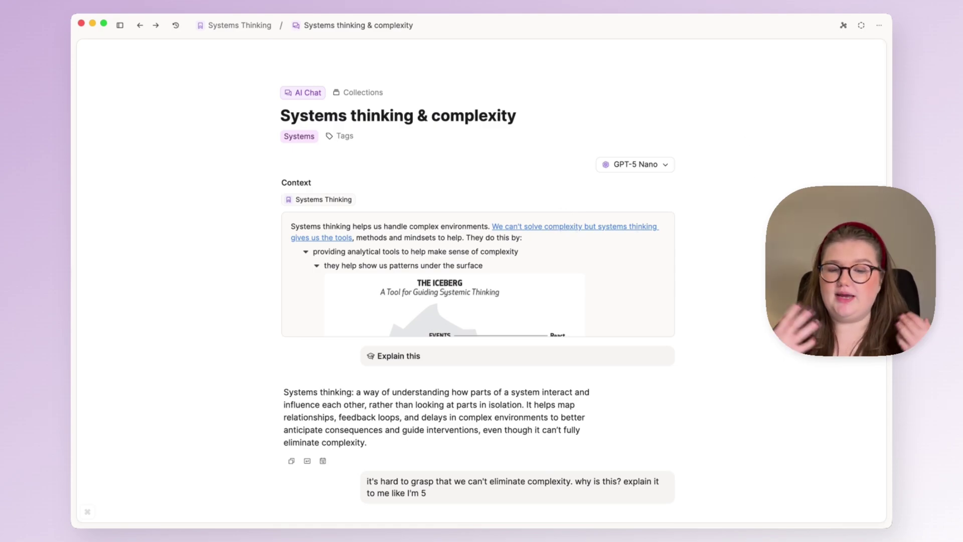
pyautogui.scroll(-5, 507, 236)
pyautogui.scroll(-5, 473, 376)
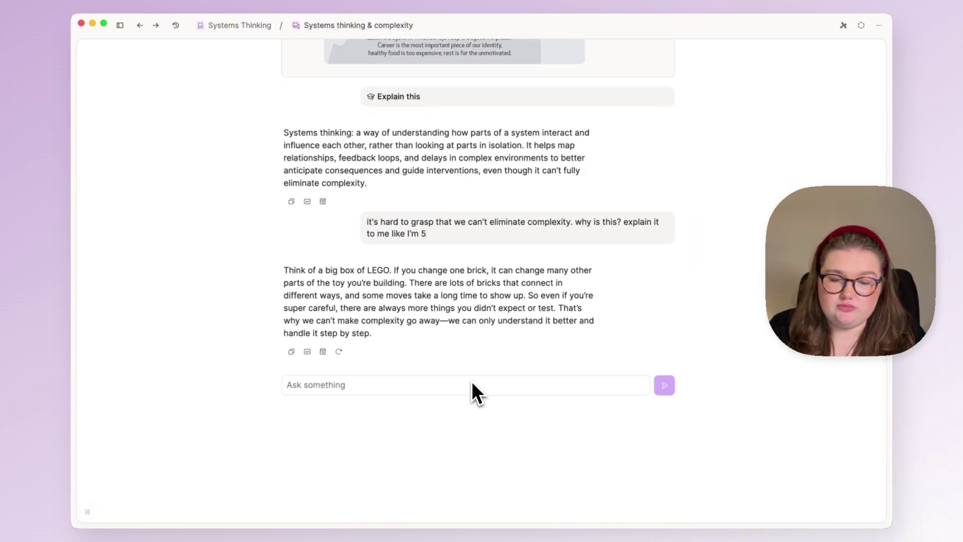
# Open the Systems Thinking note from the saved chat's context link
pyautogui.press('super+k')
pyautogui.write('lego')
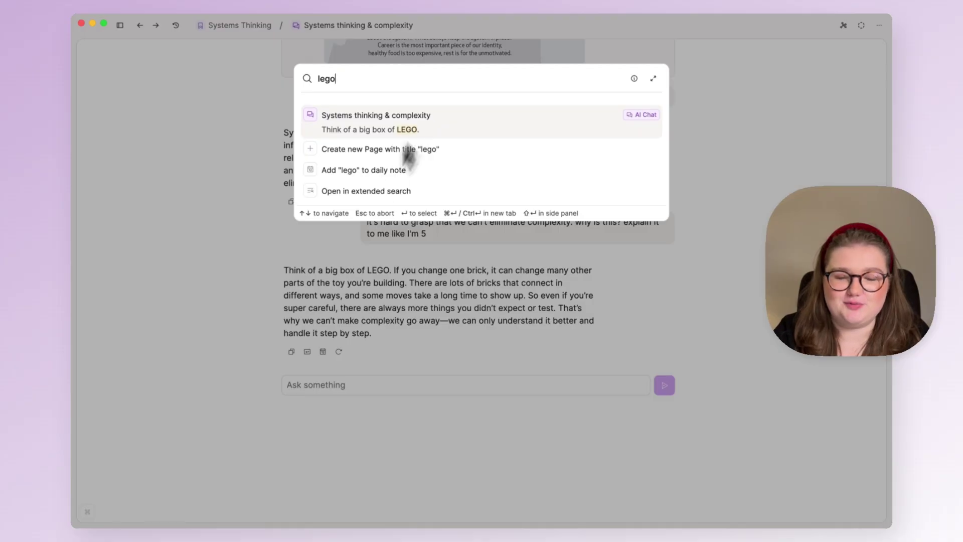
pyautogui.press('Escape')
pyautogui.scroll(3, 317, 288)
pyautogui.scroll(2, 310, 294)
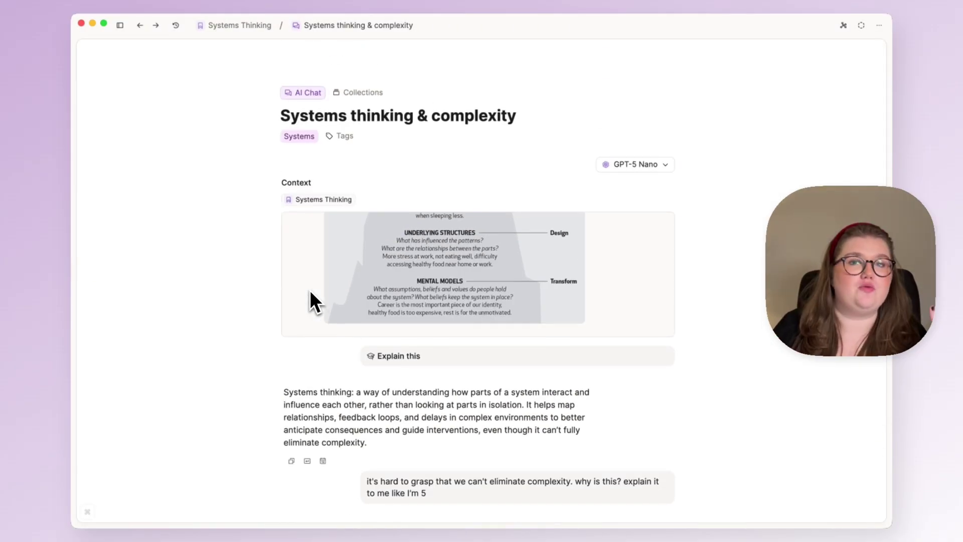
pyautogui.click(310, 292)
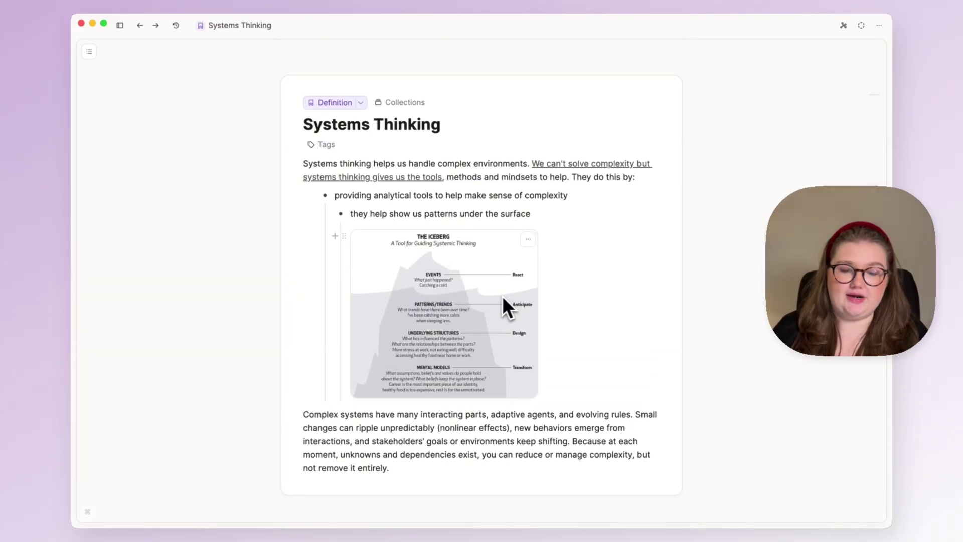
# Open an empty AI Chat side panel beside the Systems Thinking note with Cmd+J
pyautogui.press('super+j')
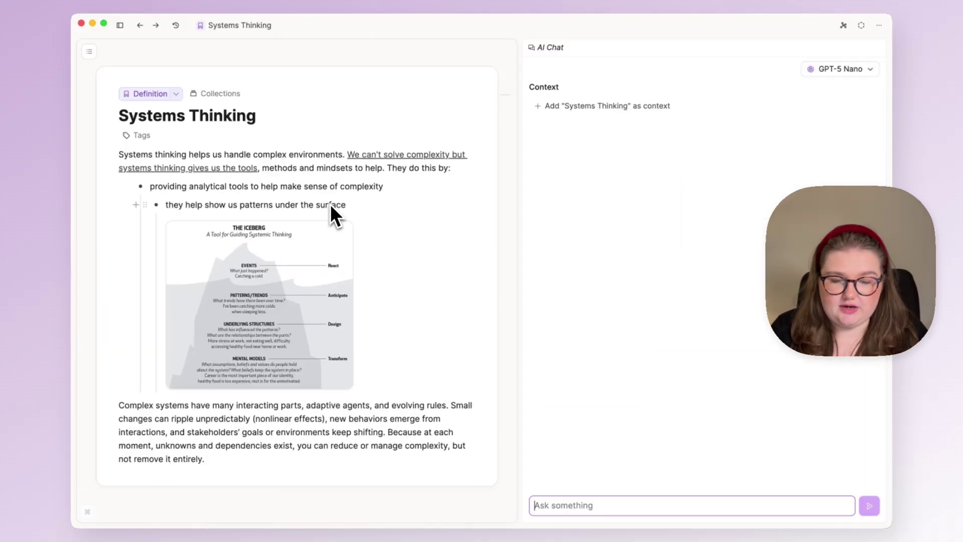
pyautogui.click(121, 25)
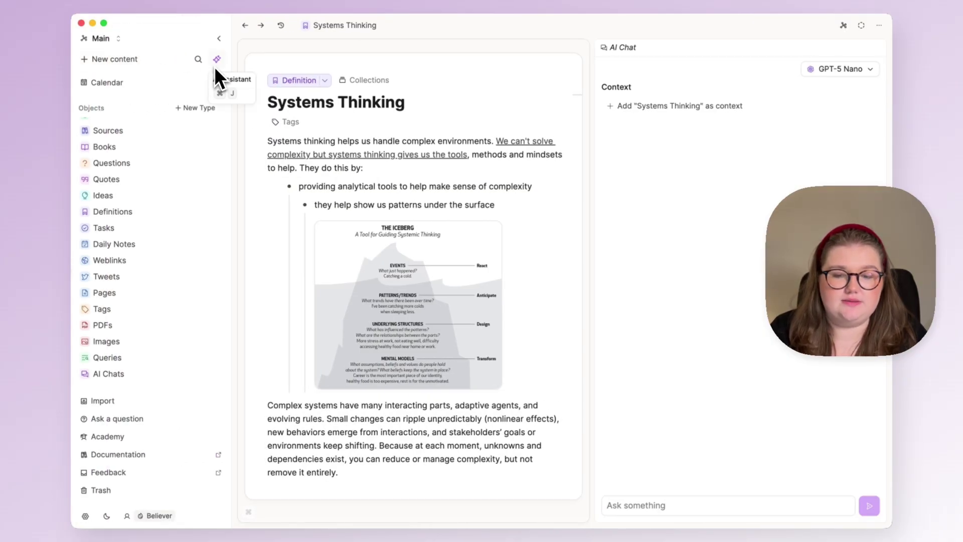
pyautogui.click(219, 39)
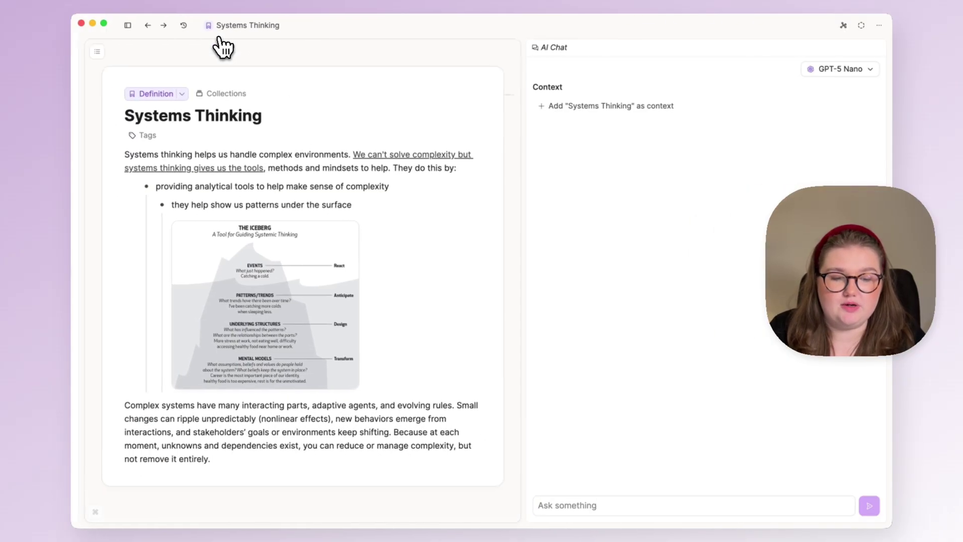
pyautogui.click(592, 504)
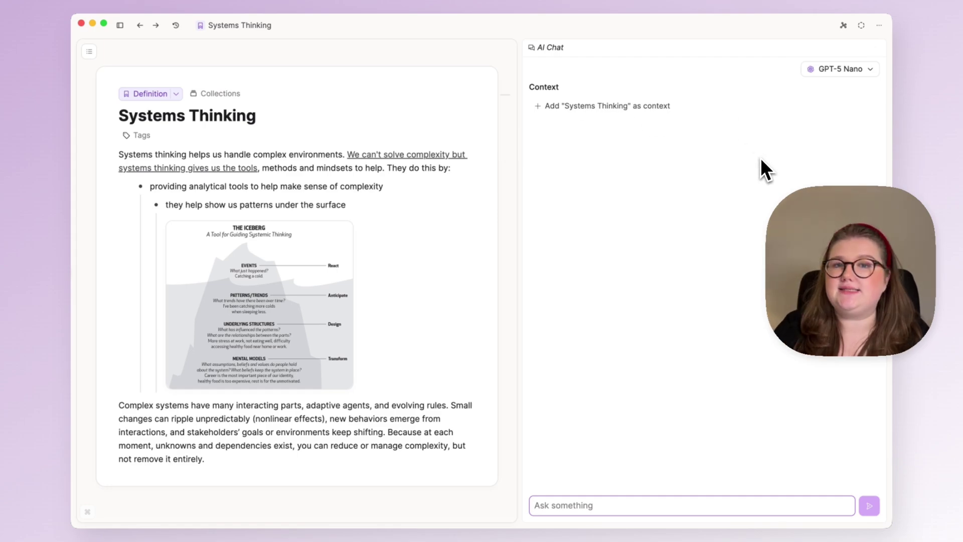
# Ask the AI chat 'plan me a trip' with the London 2025 trip note as context
pyautogui.click(572, 113)
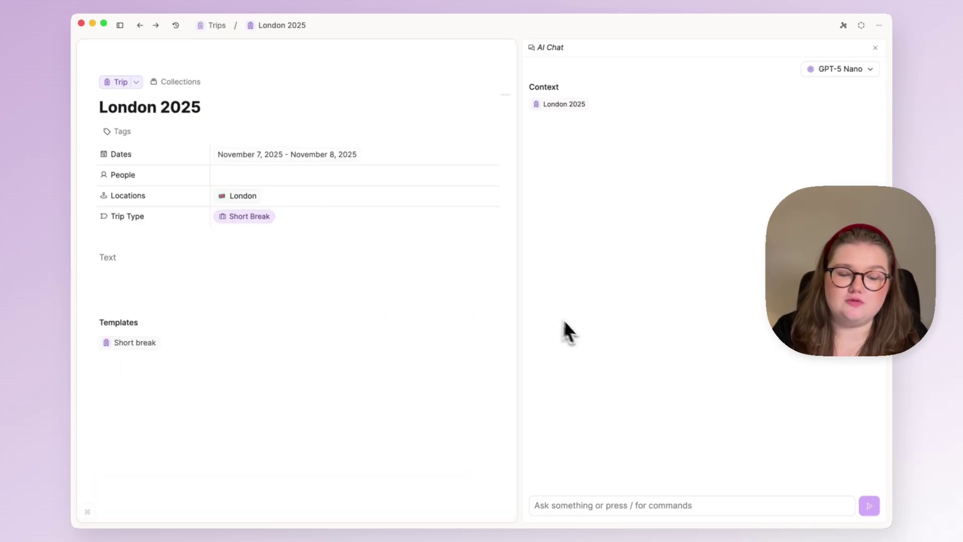
pyautogui.click(619, 507)
pyautogui.write('plan')
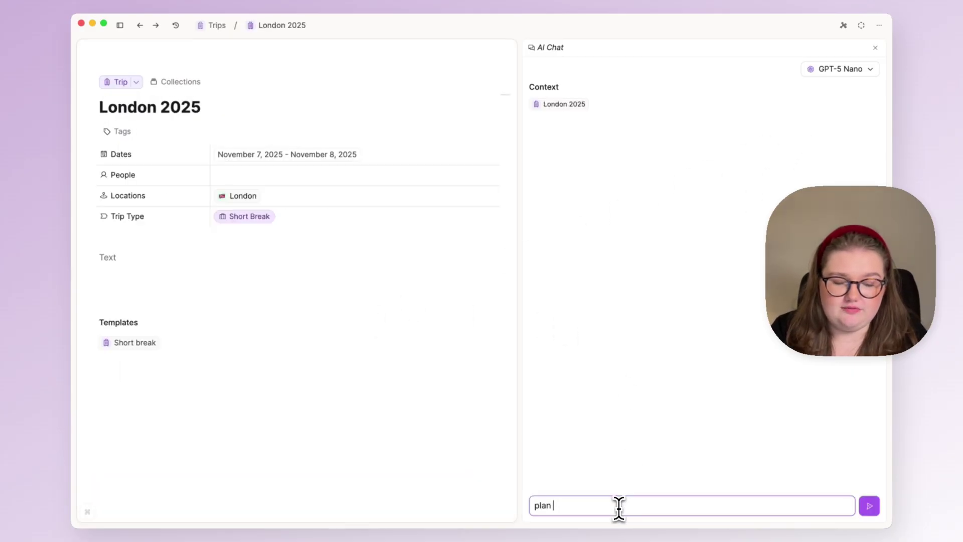
pyautogui.write(' me')
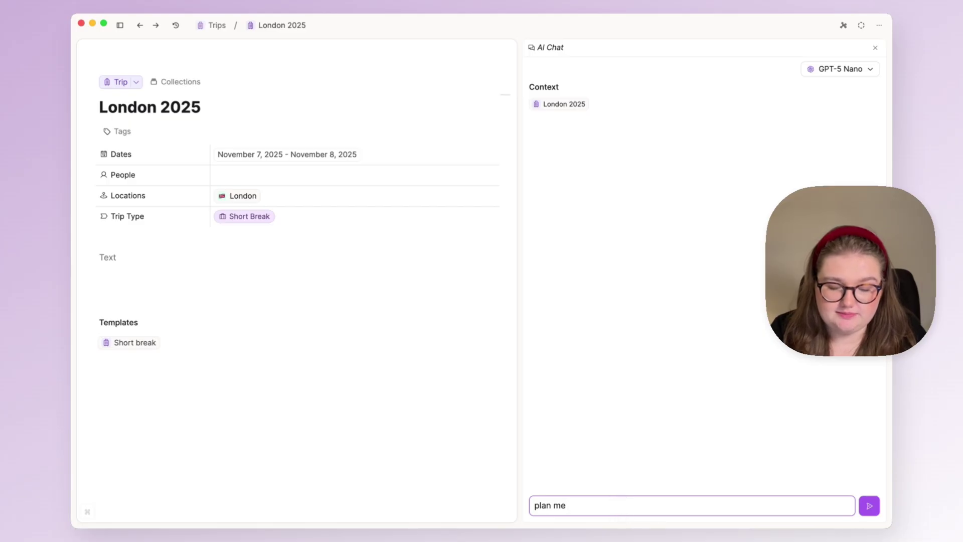
pyautogui.write('a trip')
pyautogui.press('Return')
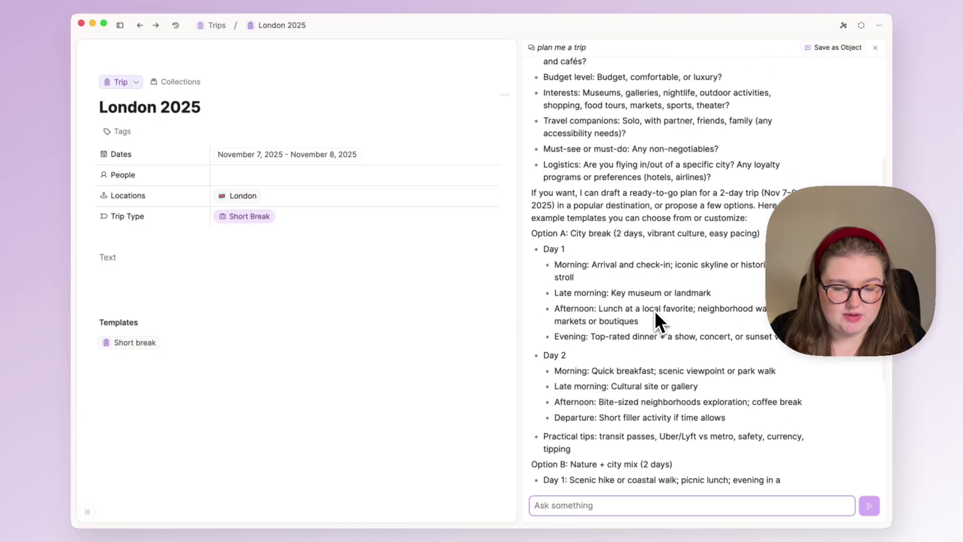
pyautogui.scroll(10, 655, 311)
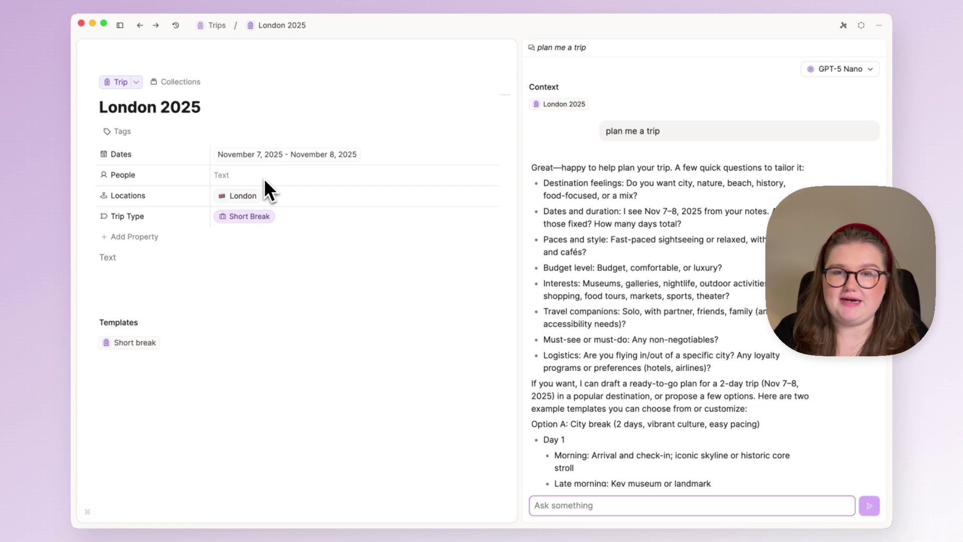
pyautogui.click(466, 207)
# Type 'pack' in the London 2025 note and run Ask AI about this block for a packing list
pyautogui.click(858, 48)
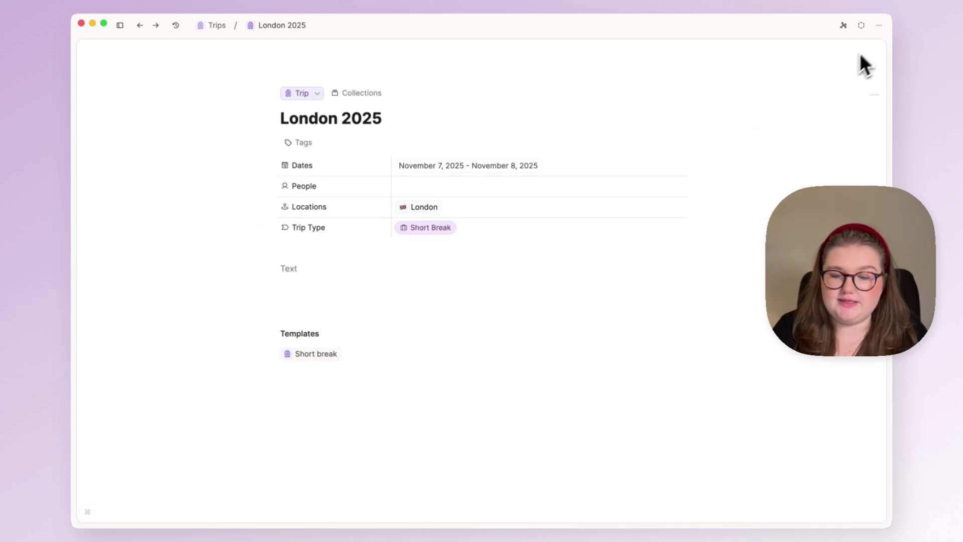
pyautogui.click(323, 274)
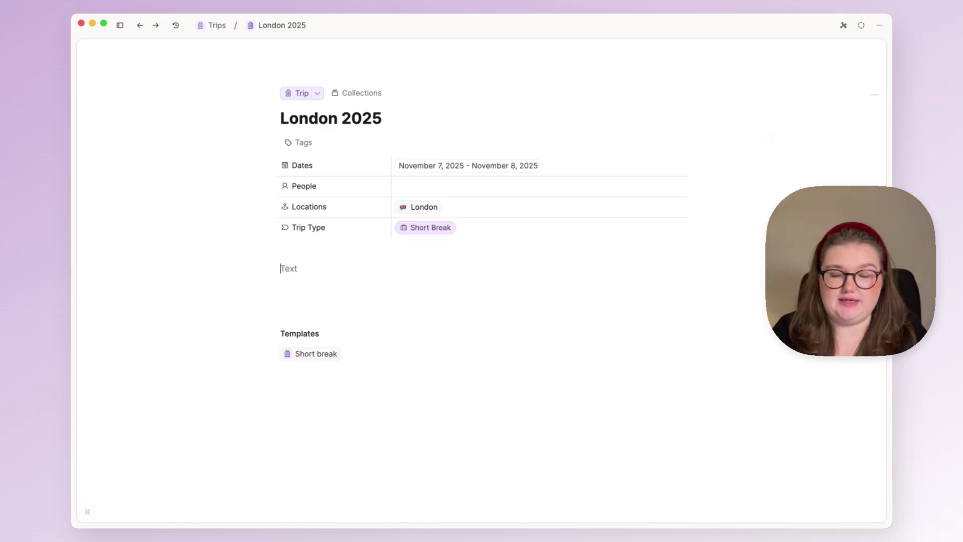
pyautogui.write('pac')
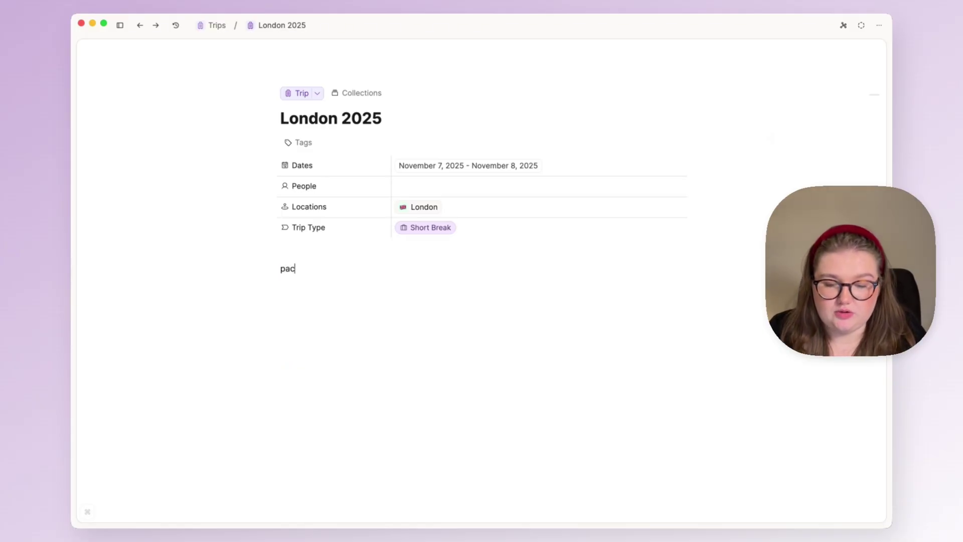
pyautogui.write('king list for this trip /ask')
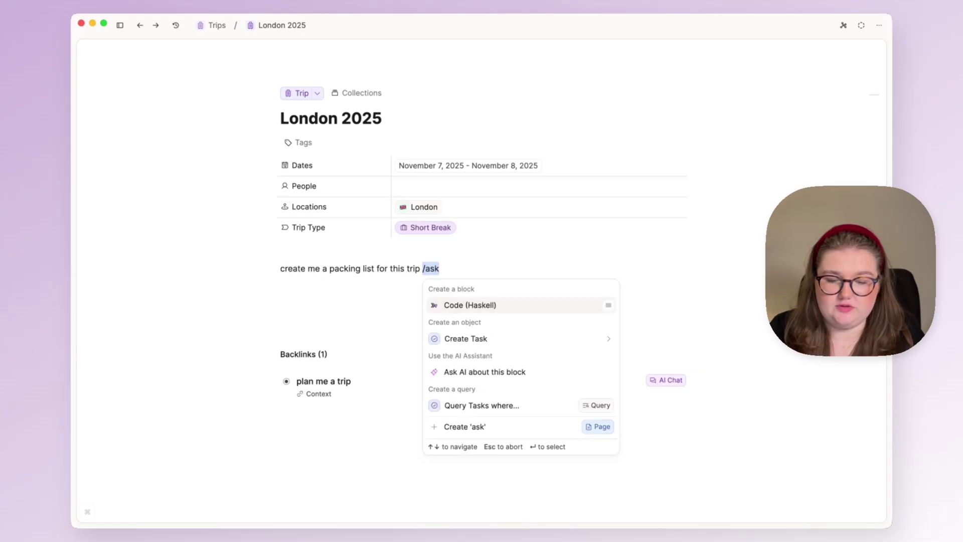
pyautogui.press('Down')
pyautogui.press('Down')
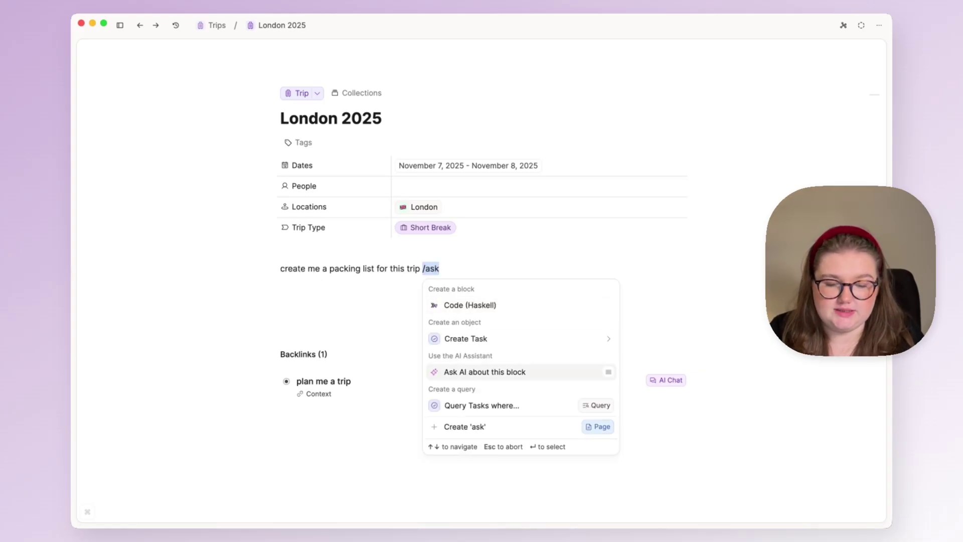
pyautogui.press('Return')
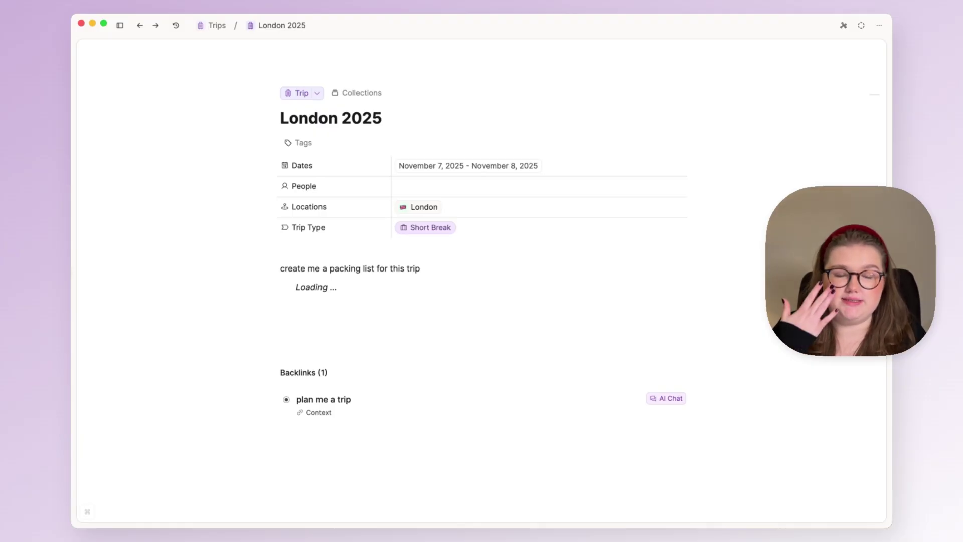
pyautogui.scroll(5, 664, 333)
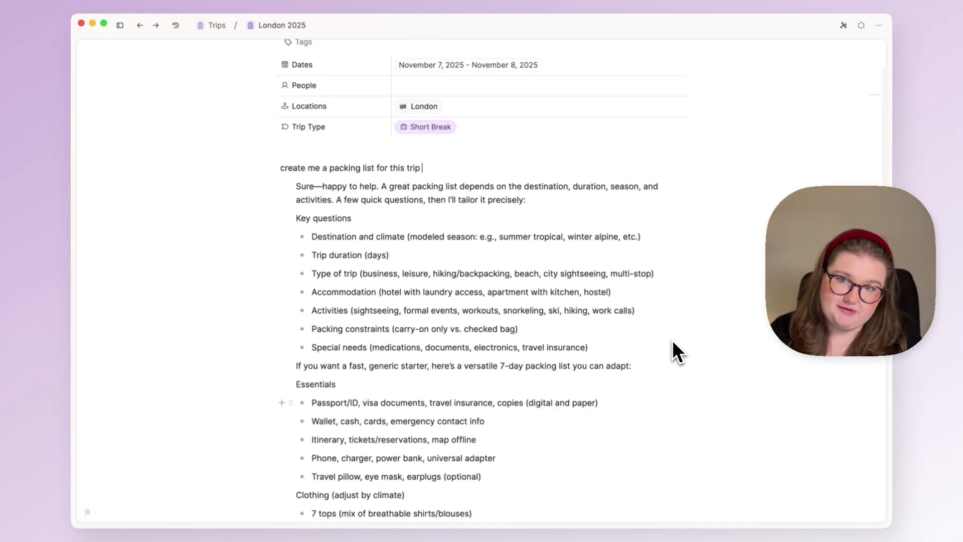
pyautogui.scroll(-12, 672, 339)
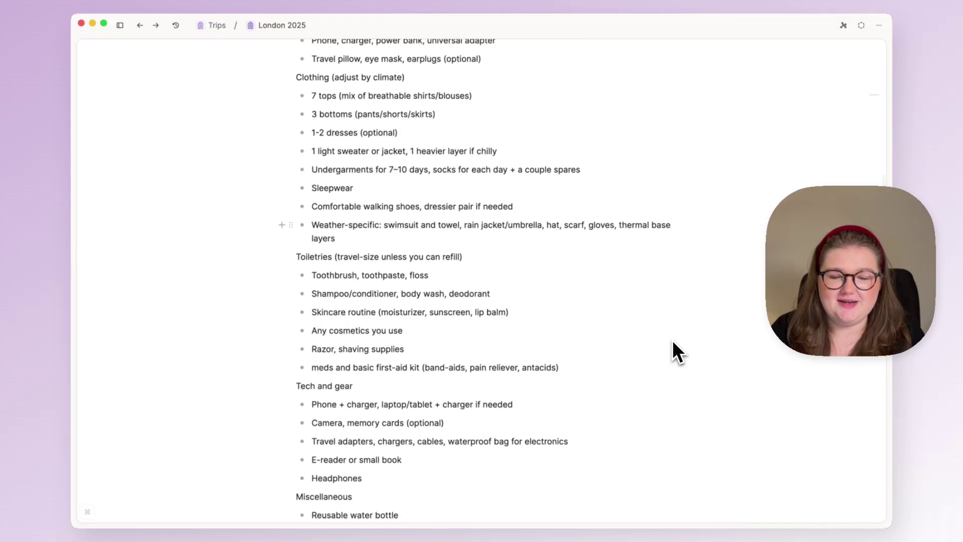
pyautogui.scroll(-2, 672, 339)
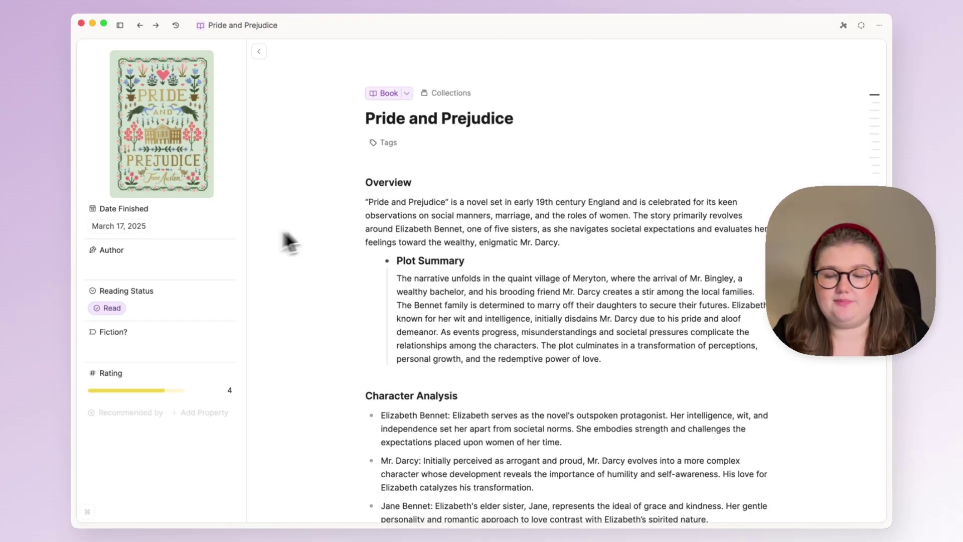
# Enable AI auto-fill with extra instructions on the Author property, then auto-fill Jane Austen as author
pyautogui.click(87, 251)
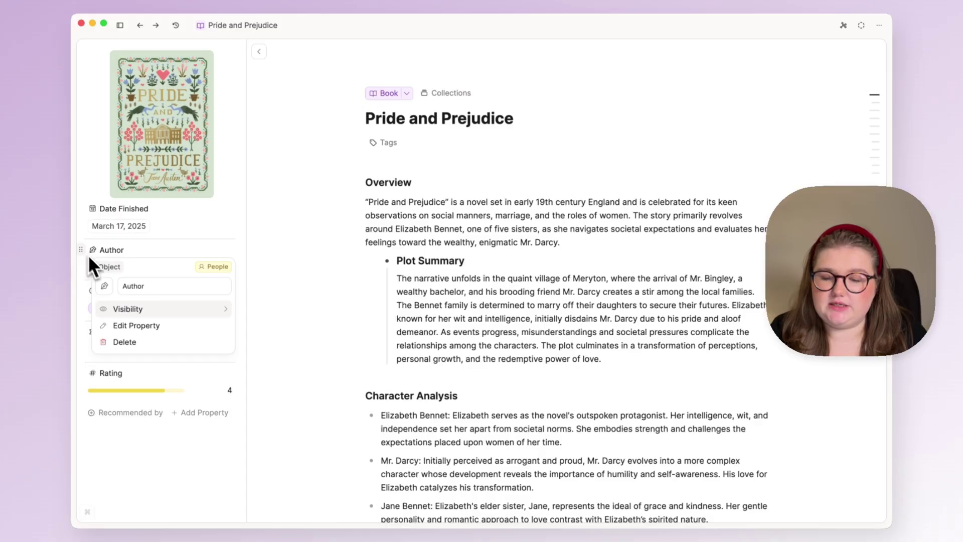
pyautogui.click(146, 326)
pyautogui.scroll(-8, 470, 332)
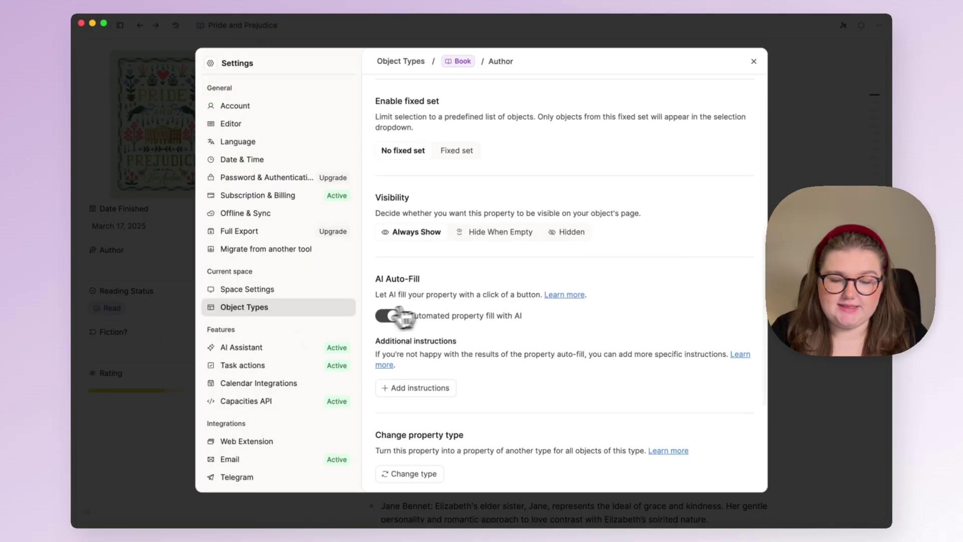
pyautogui.scroll(-2, 451, 351)
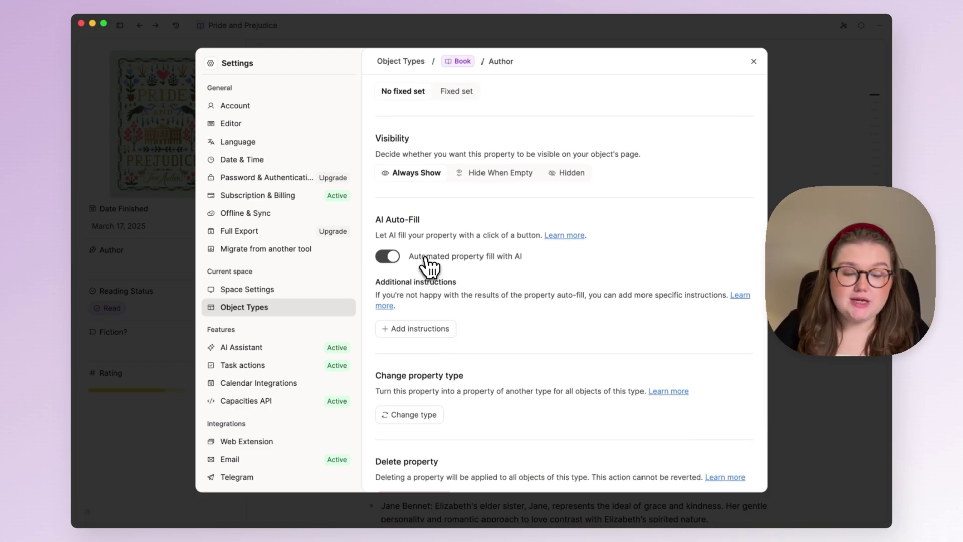
pyautogui.click(430, 330)
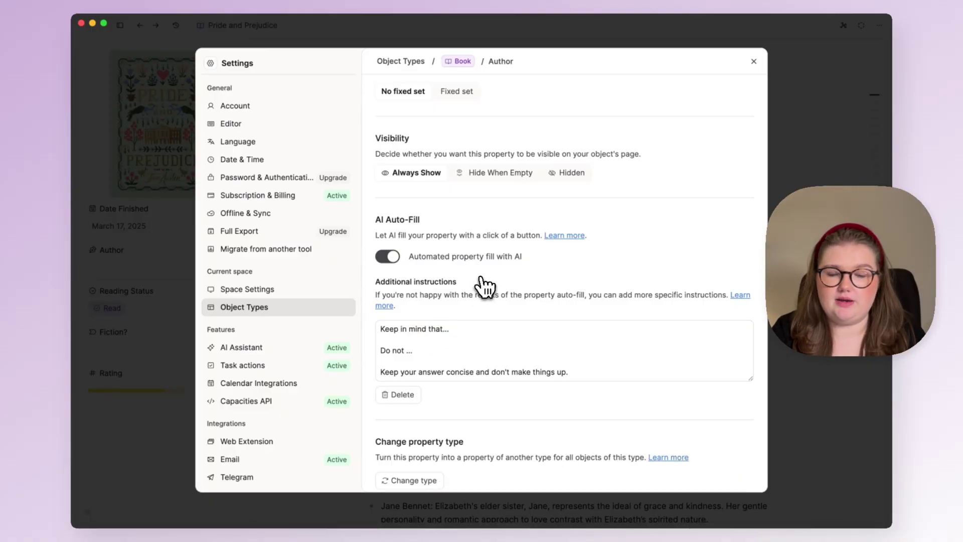
pyautogui.click(111, 319)
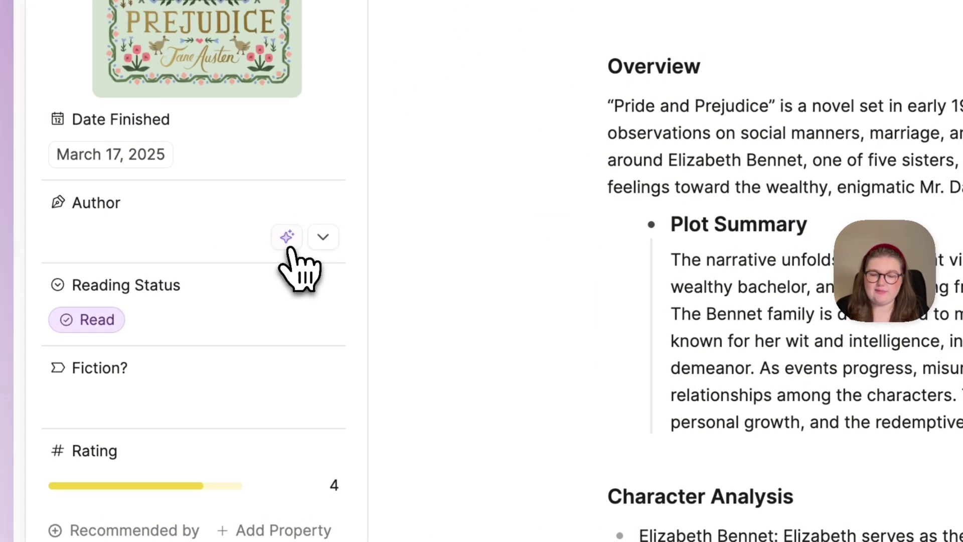
pyautogui.click(289, 246)
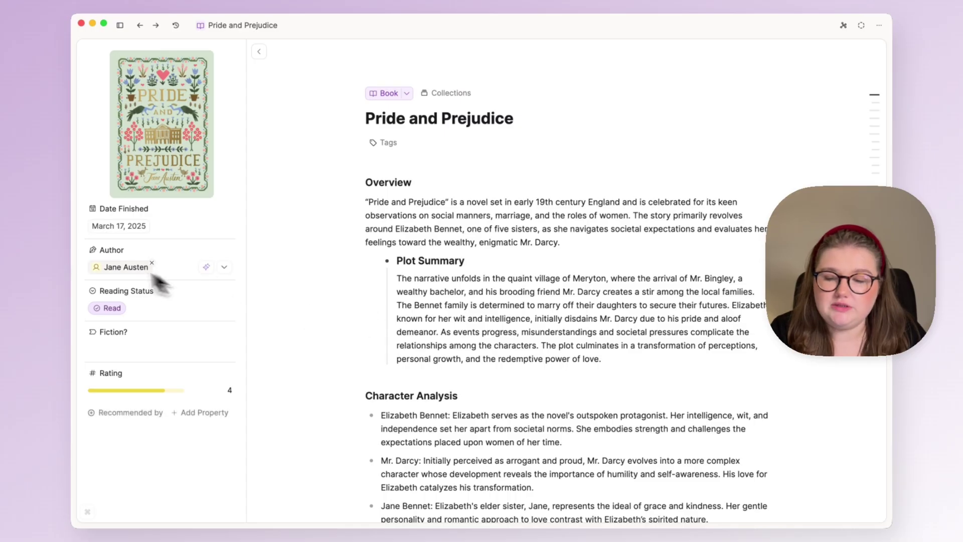
# Reopen the Author property's settings to check them, then close them
pyautogui.click(83, 247)
pyautogui.click(141, 324)
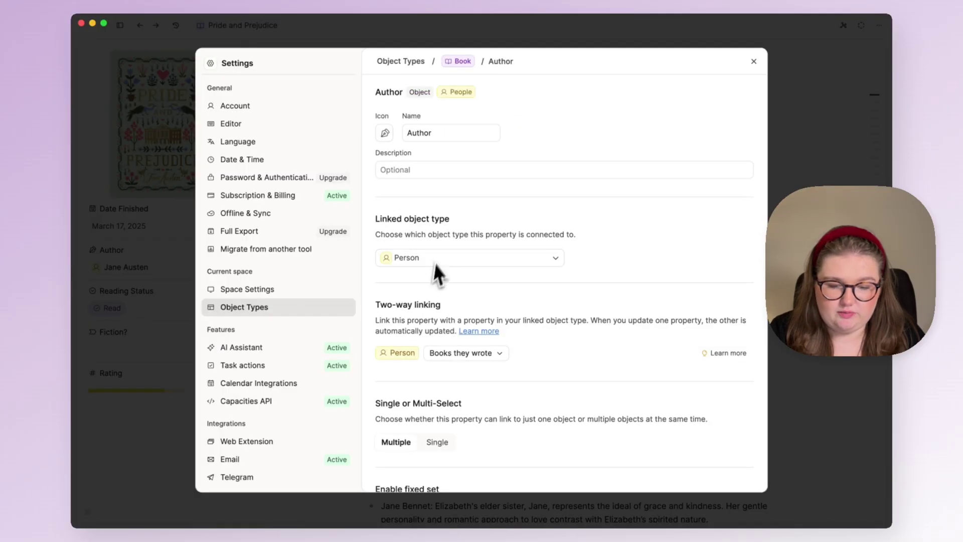
pyautogui.click(169, 326)
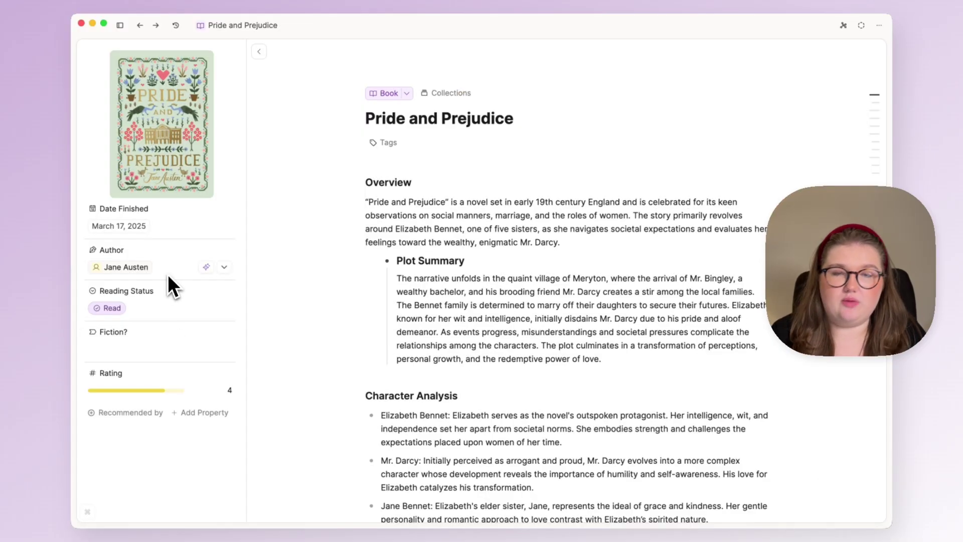
# Turn on AI auto-fill for the Fiction? property and have it mark Pride and Prejudice as Fiction
pyautogui.scroll(-1, 167, 275)
pyautogui.click(114, 332)
pyautogui.click(136, 411)
pyautogui.scroll(-4, 400, 361)
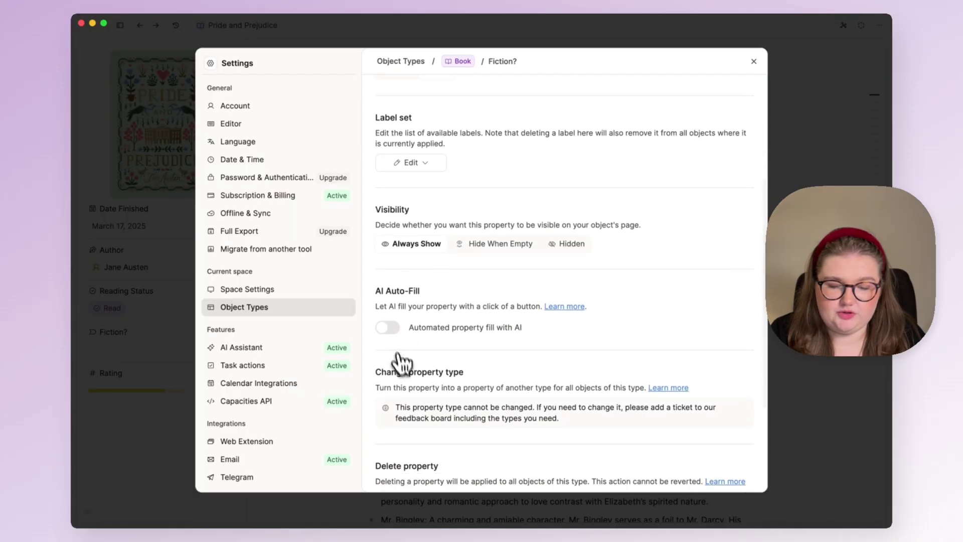
pyautogui.click(388, 327)
pyautogui.click(106, 373)
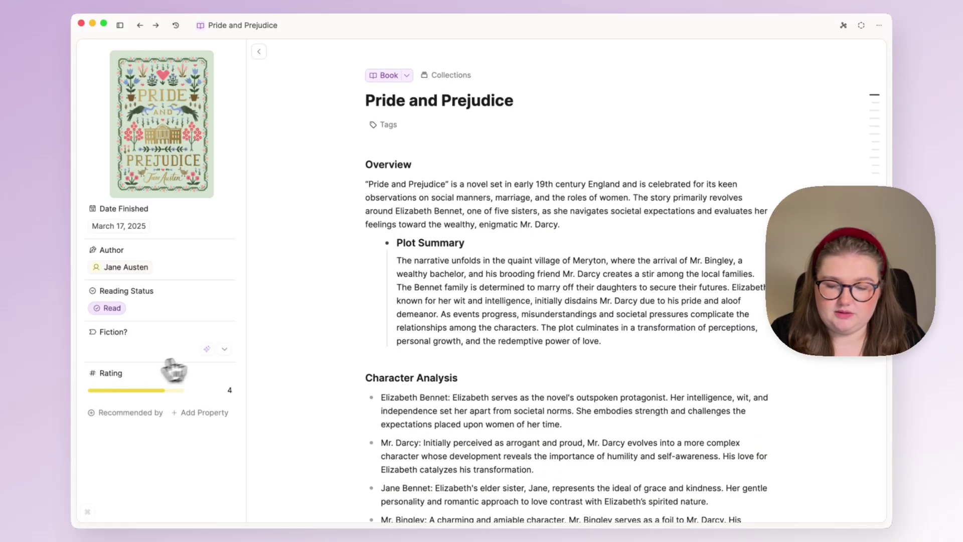
pyautogui.click(204, 349)
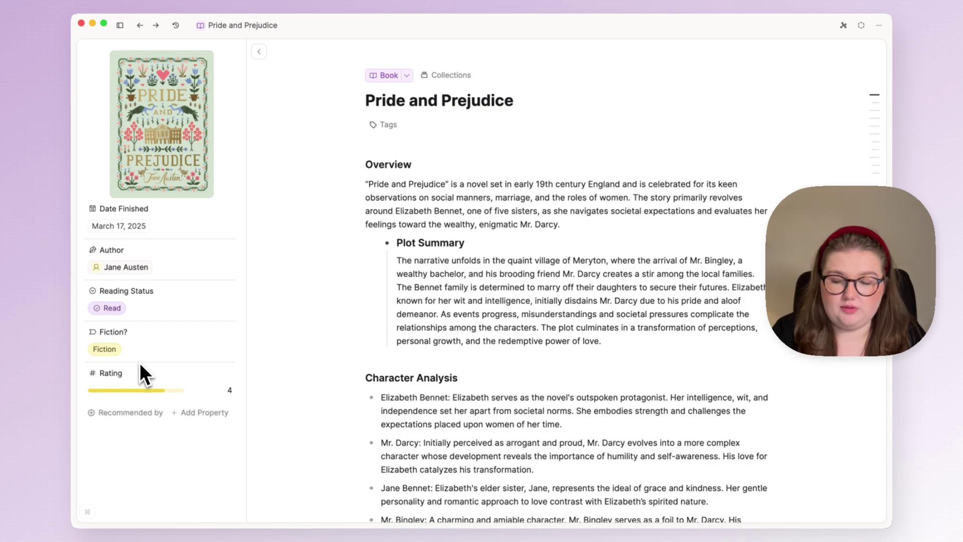